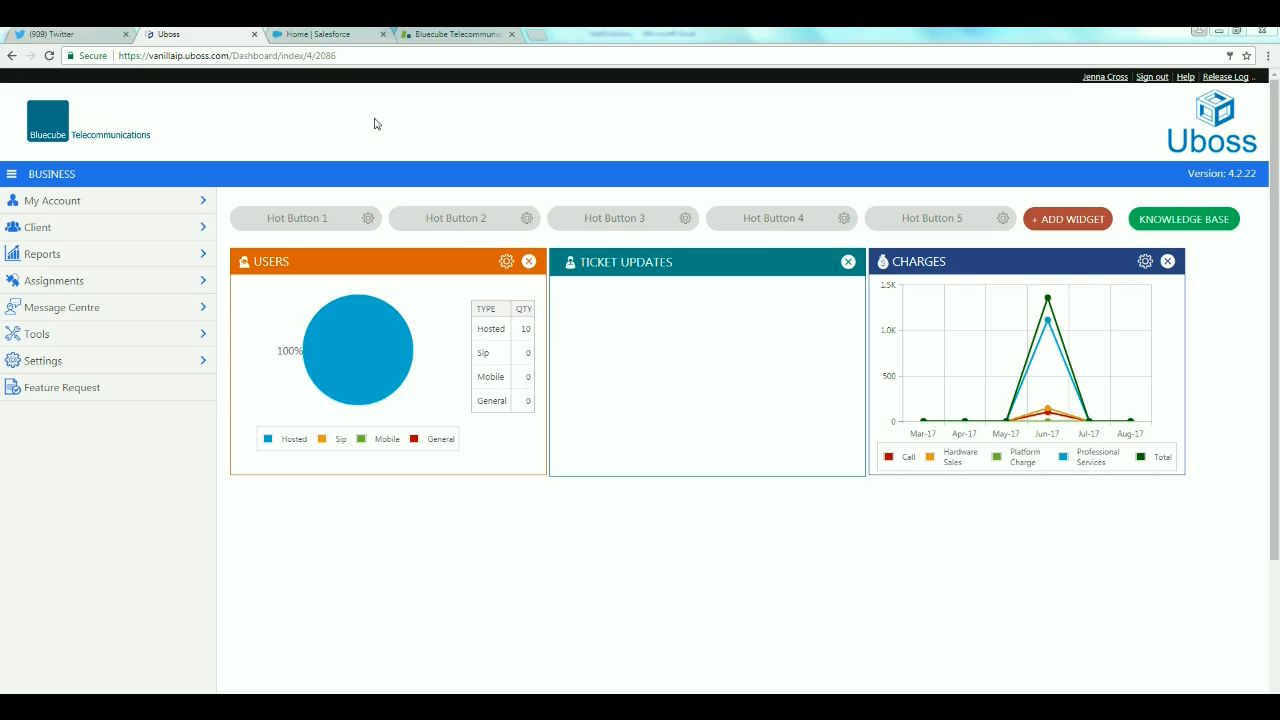
Reach the Common Phone List IMPORT form under My Short Codes, then switch to the TestDirectory spreadsheet.
left_click(175, 200)
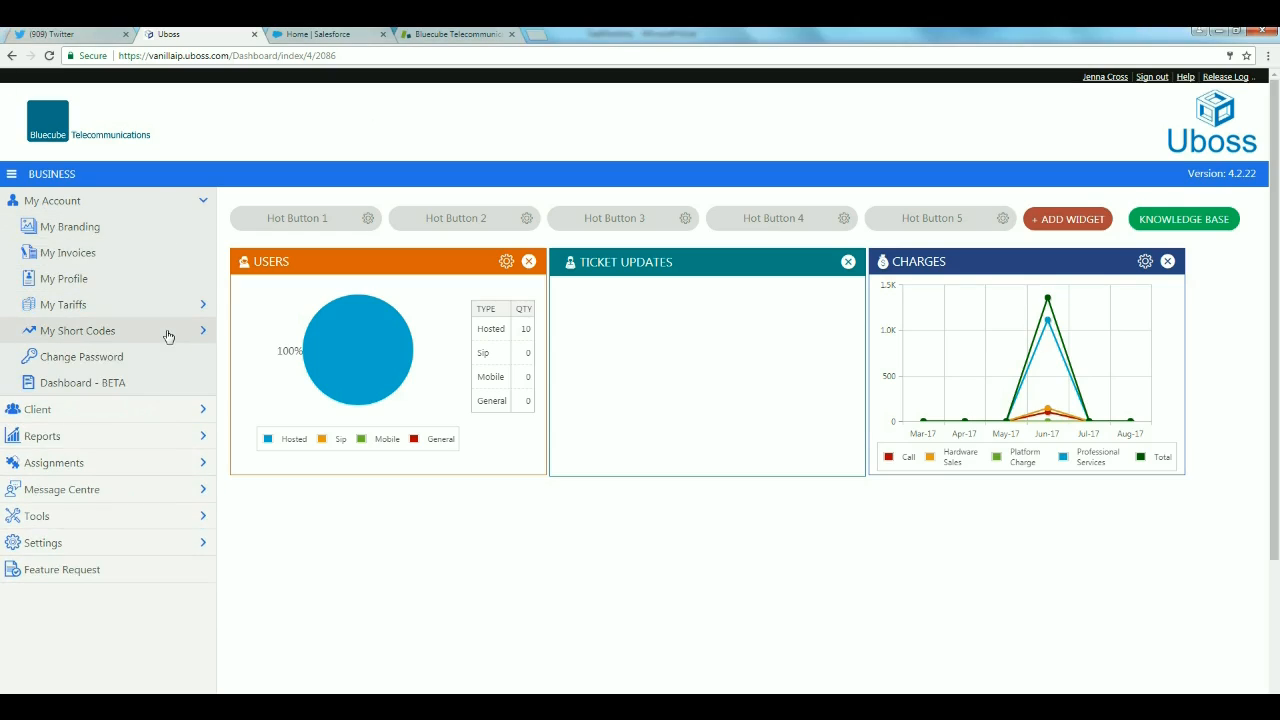
left_click(168, 335)
left_click(166, 358)
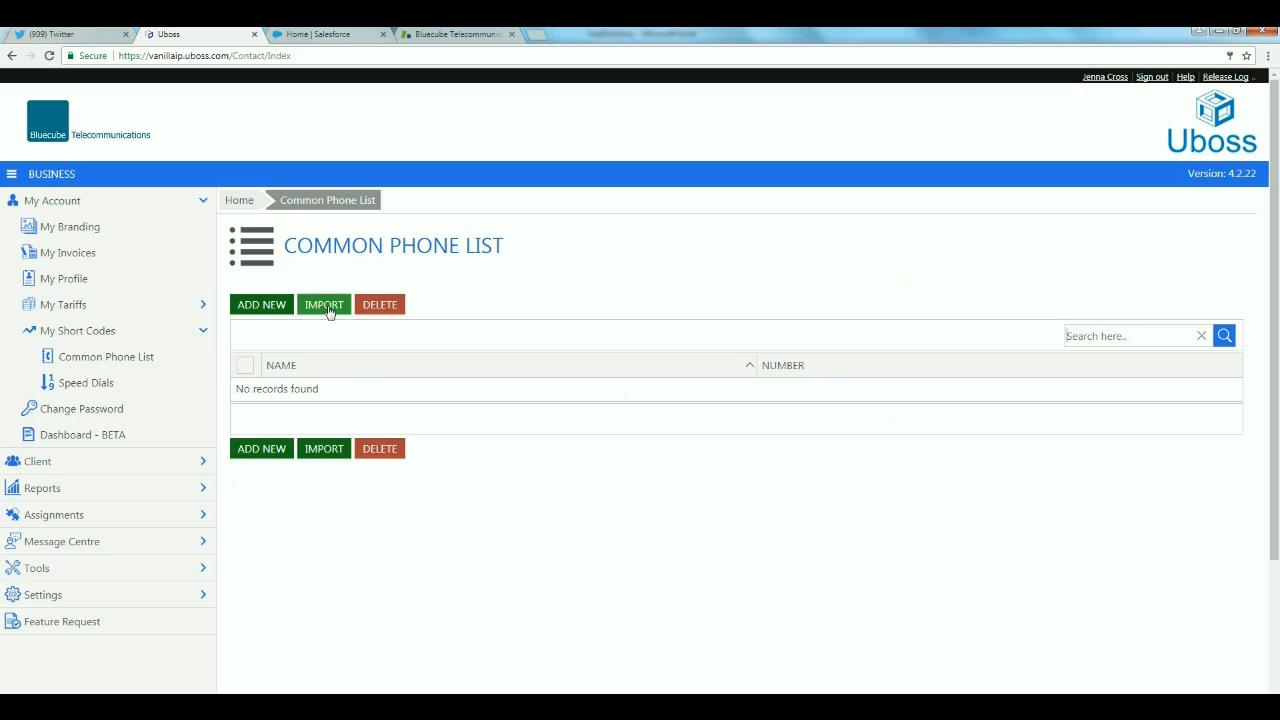
left_click(324, 304)
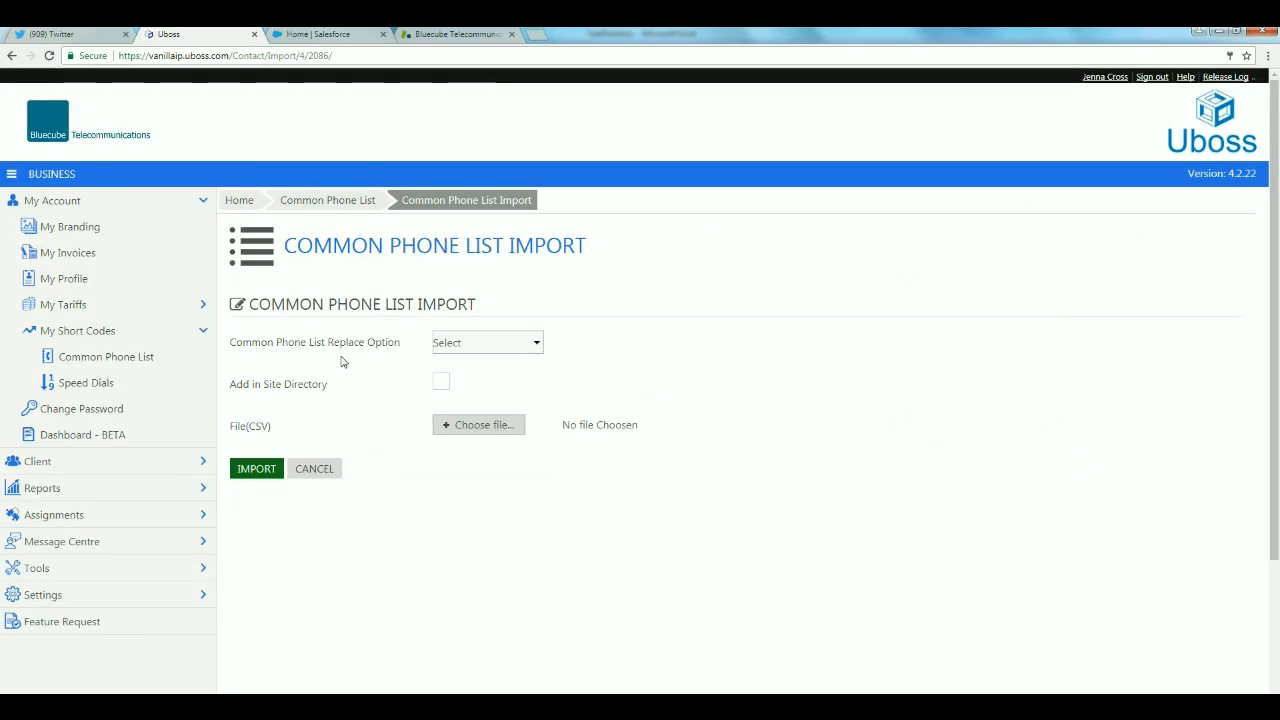
key("alt+Tab")
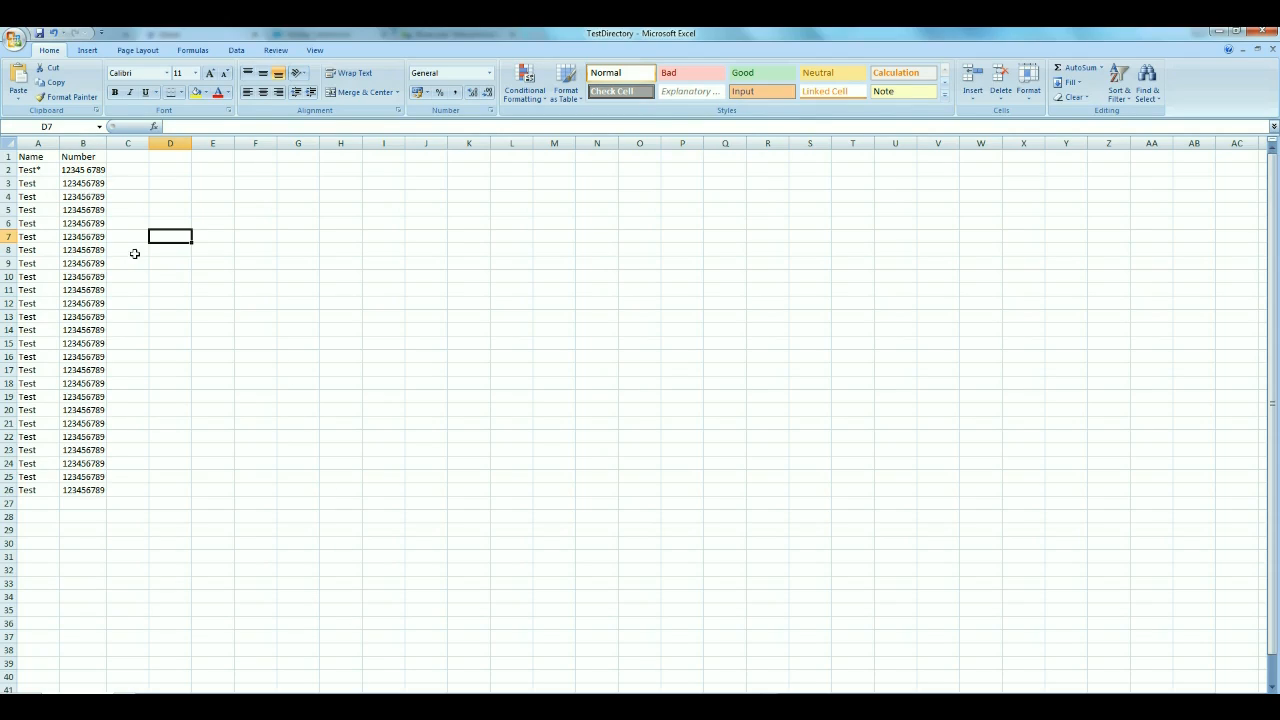
Fix row 2: remove the stray character from A2's name and the space from B2's number.
left_click(50, 171)
left_click(190, 126)
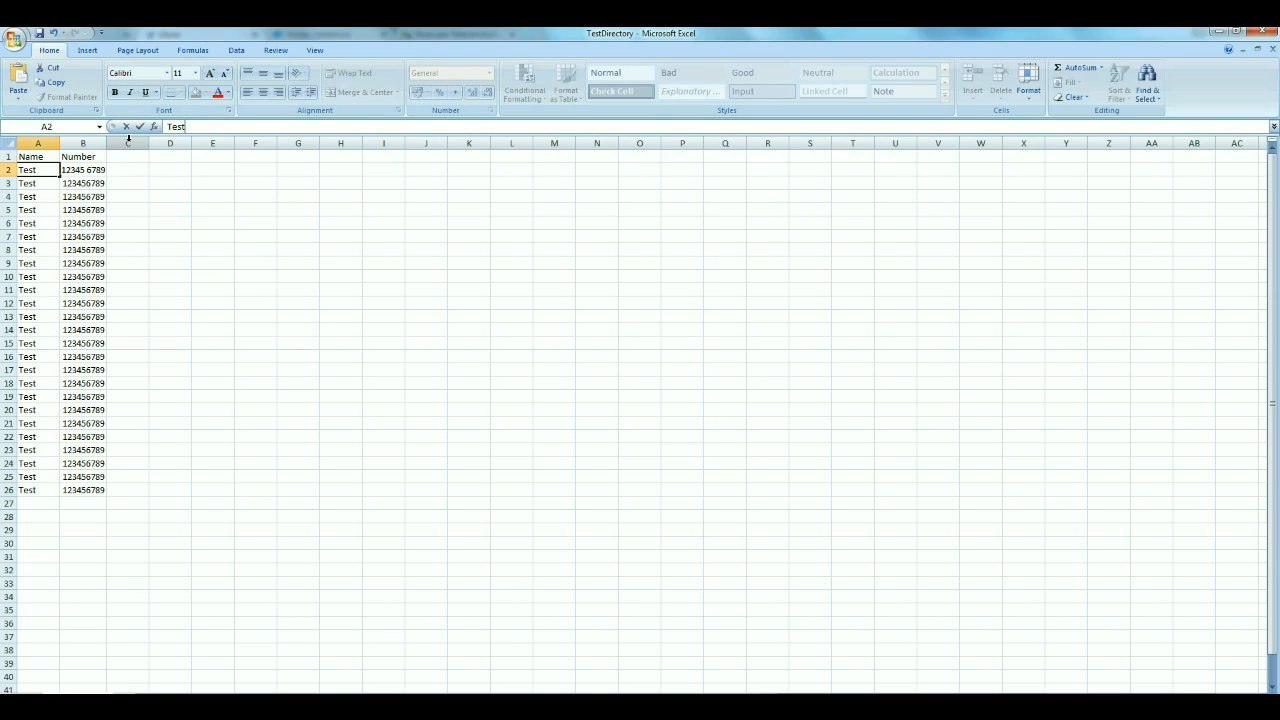
left_click(85, 170)
left_click(191, 126)
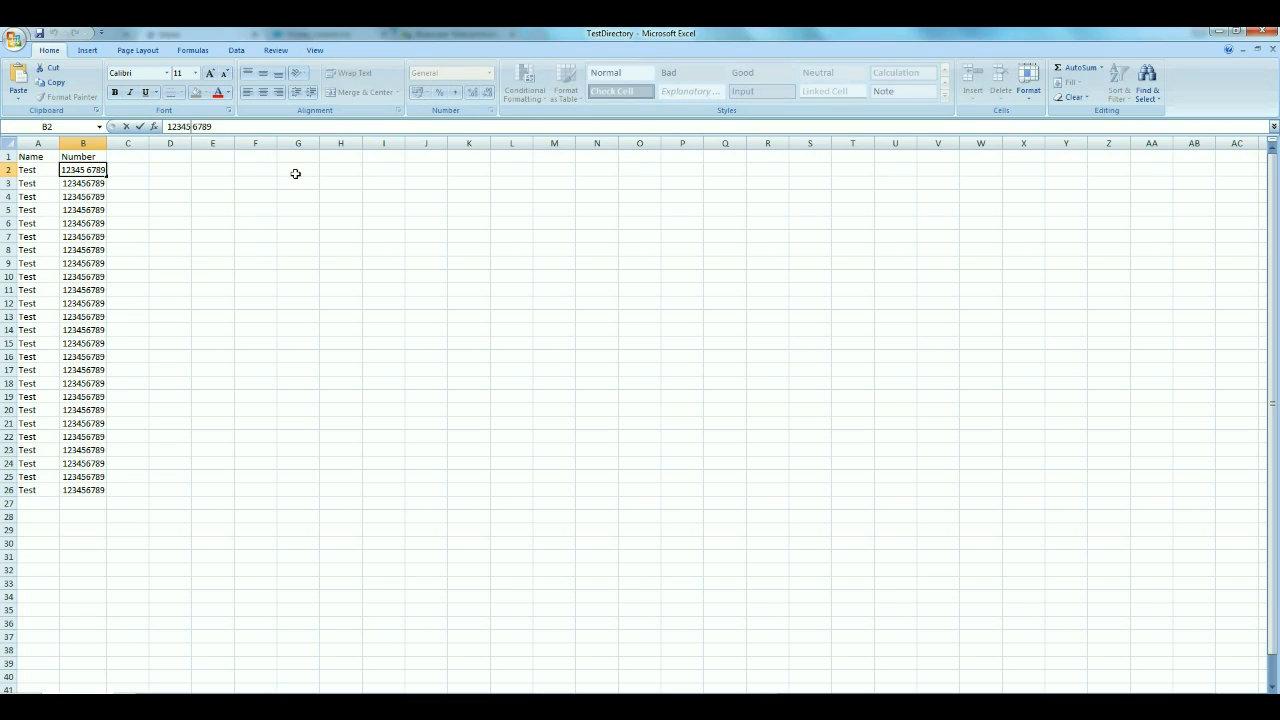
Delete the Name/Number header row and save the workbook.
left_click(200, 180)
right_click(8, 157)
left_click(44, 241)
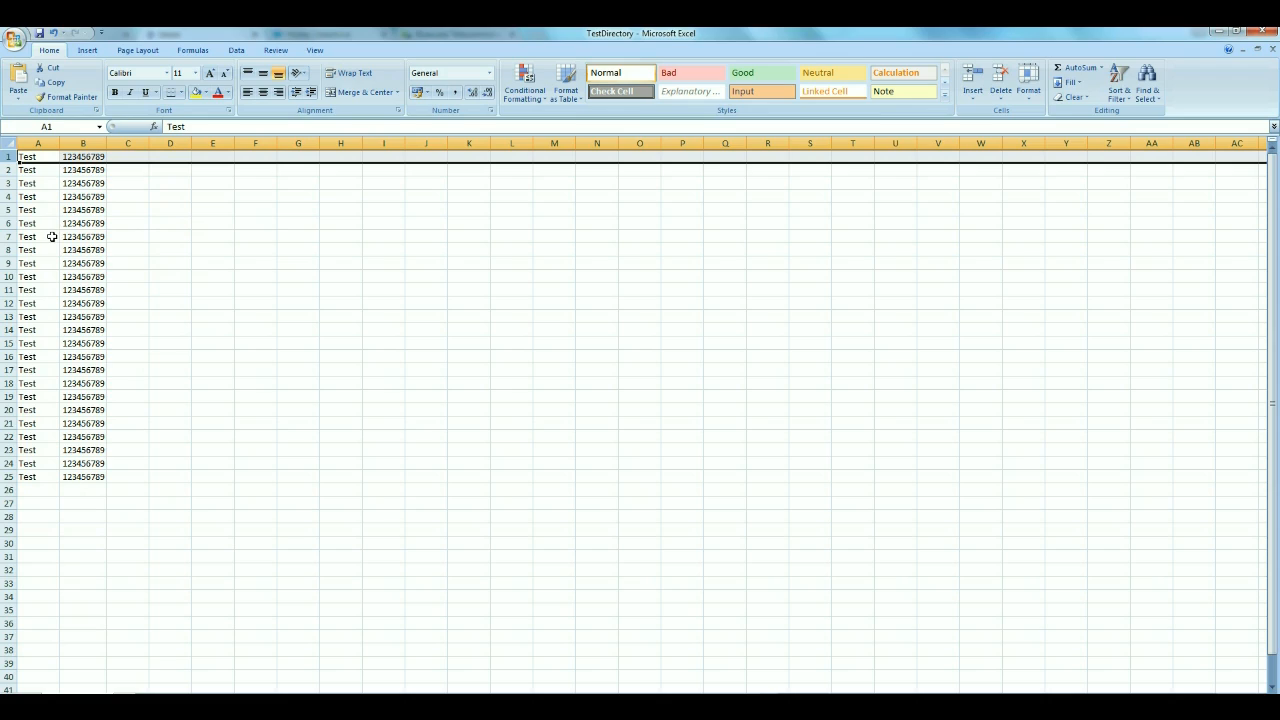
left_click(38, 33)
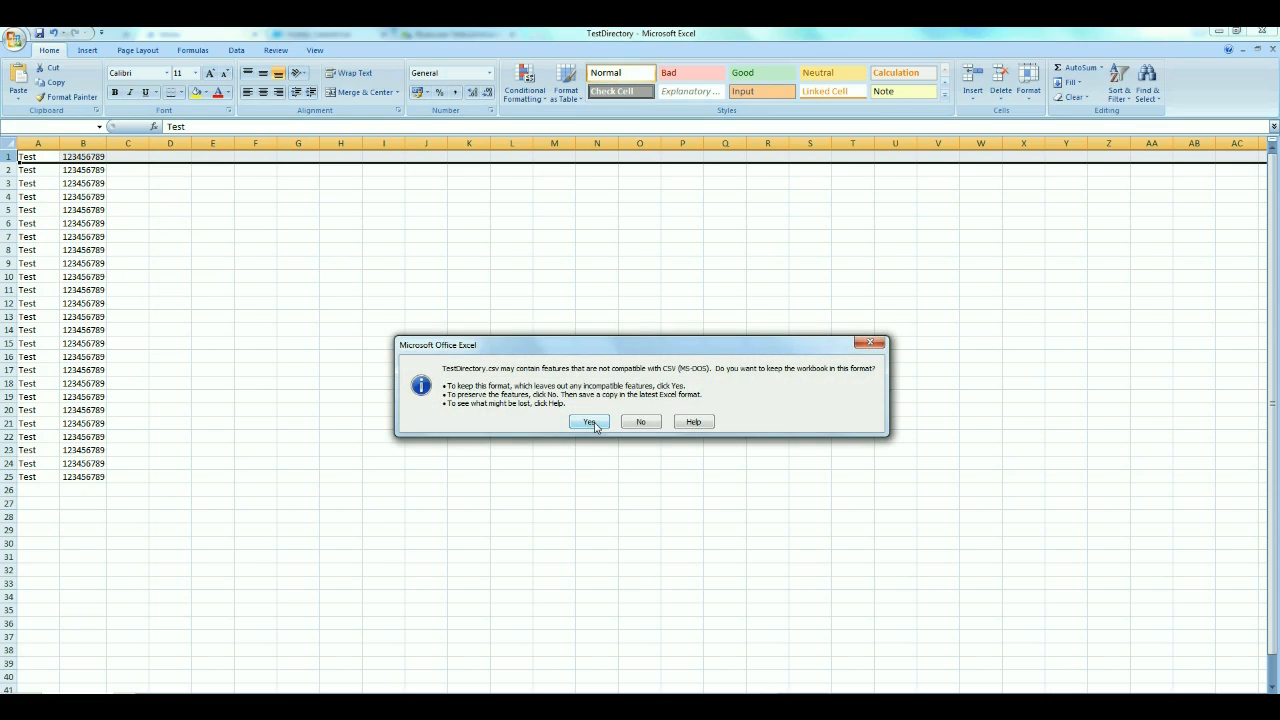
Save TestDirectory as CSV (MS-DOS), replacing the existing file and keeping the CSV format.
left_click(590, 423)
left_click(14, 38)
mouse_move(46, 156)
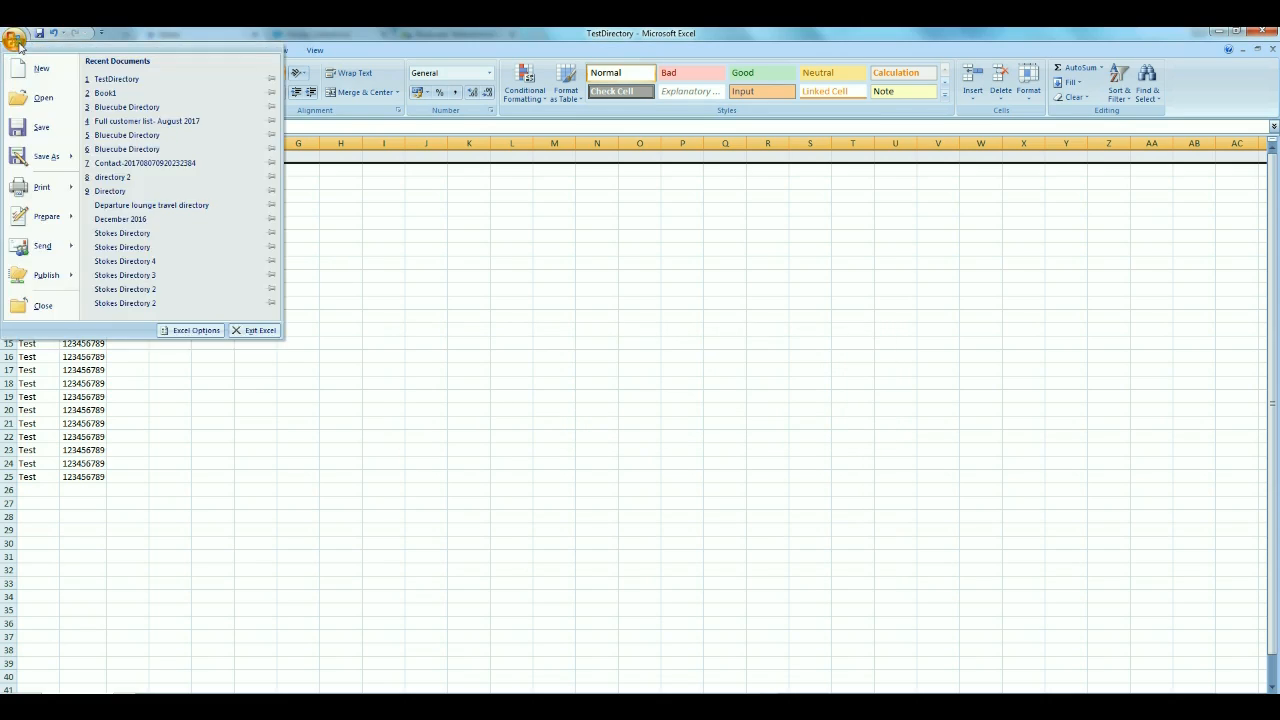
left_click(160, 84)
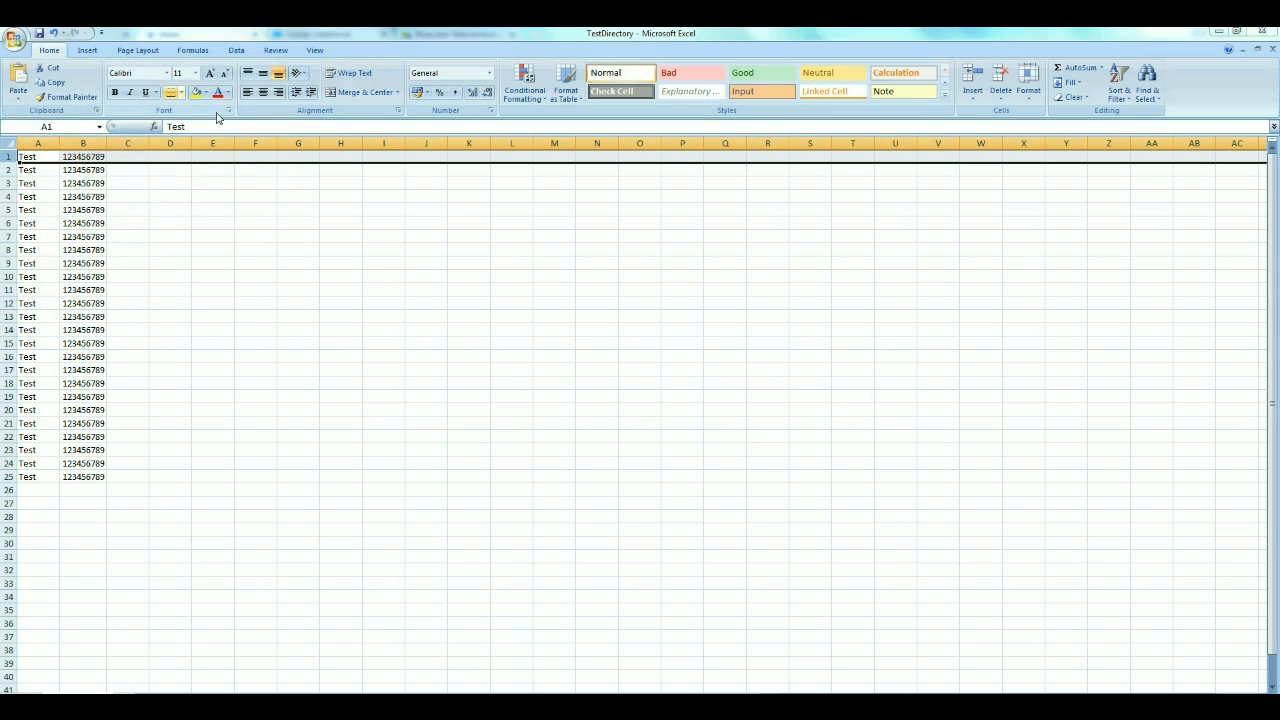
left_click(150, 310)
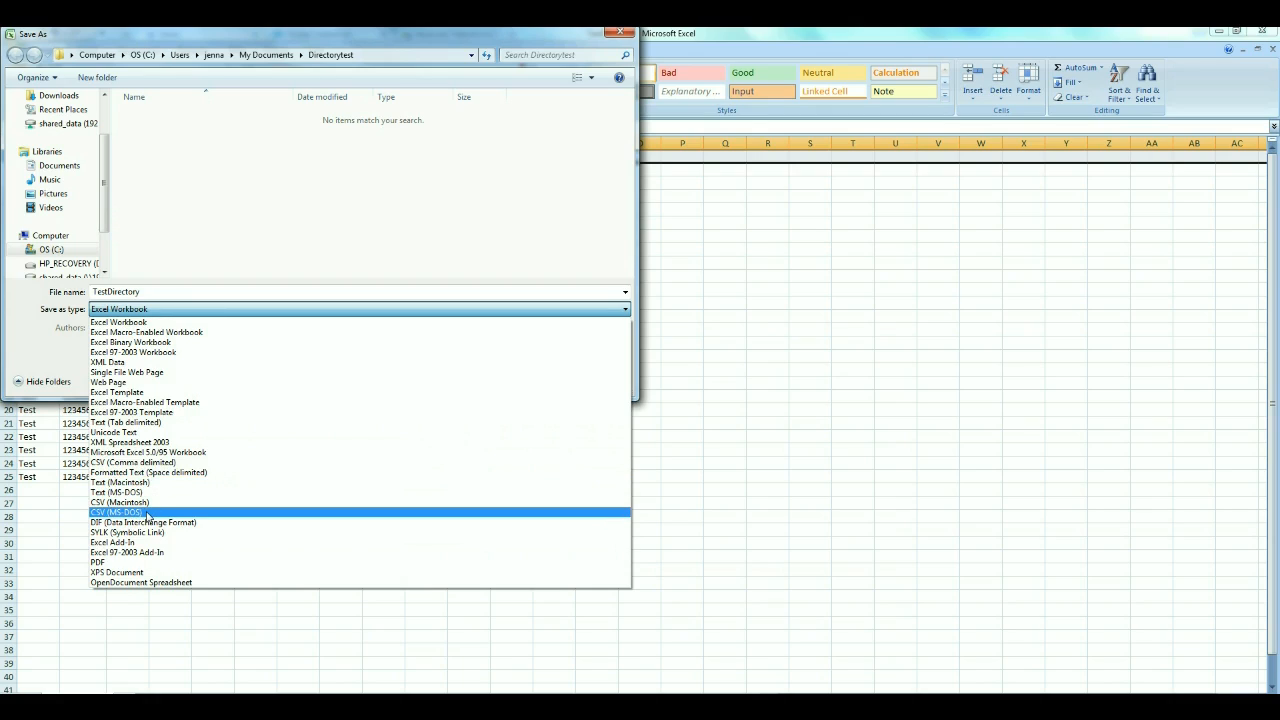
left_click(147, 514)
left_click(527, 362)
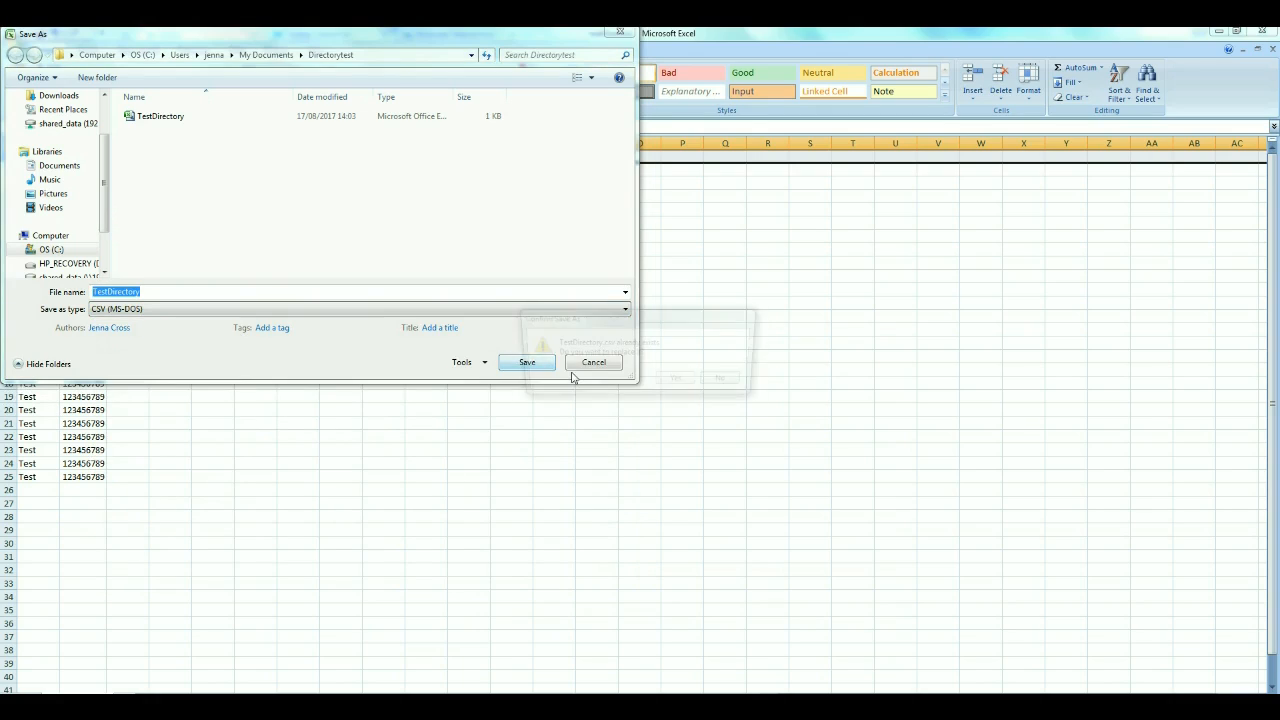
left_click(676, 378)
left_click(586, 422)
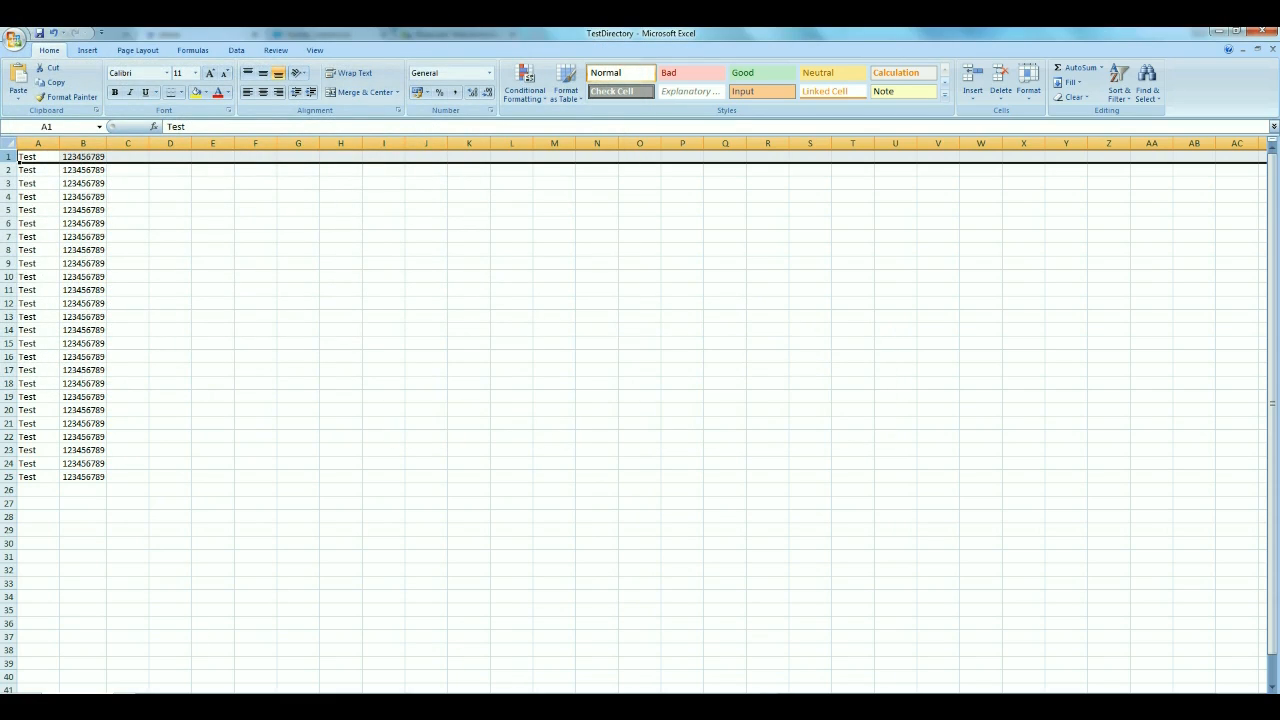
Set the import's Replace Option to Skip and tick Add in Site Directory.
key("alt+Tab")
left_click(530, 343)
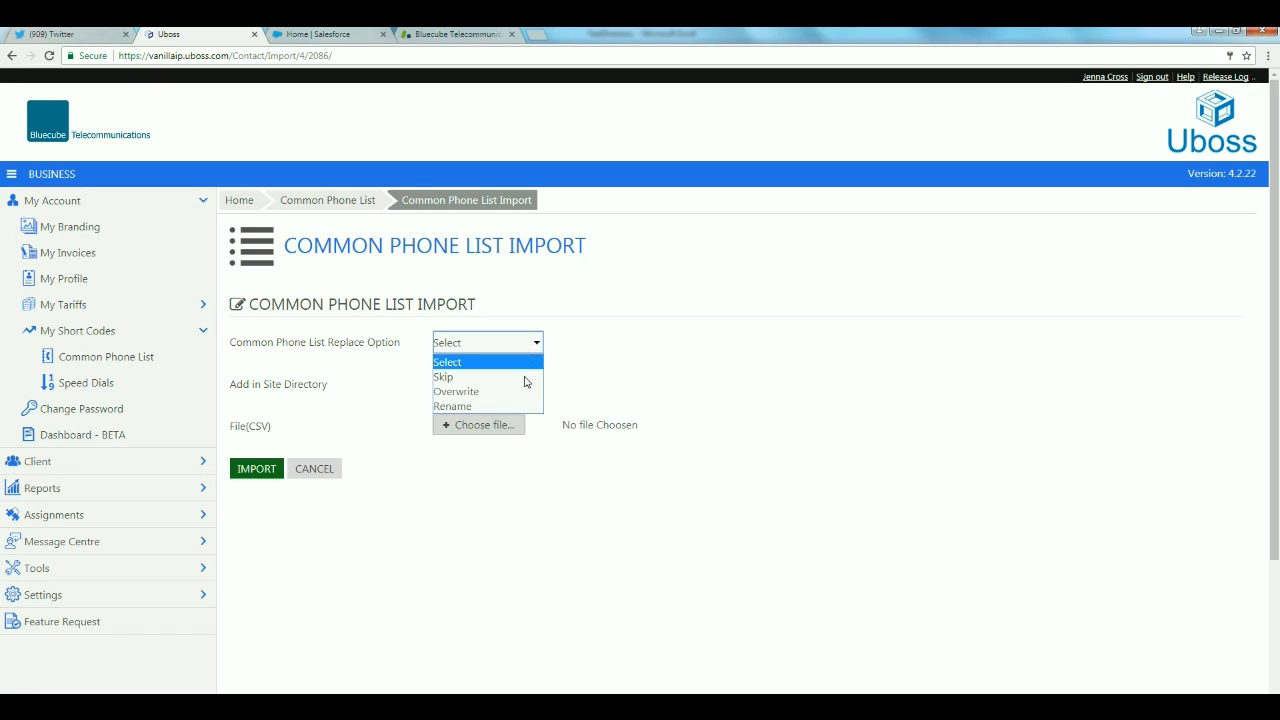
left_click(521, 392)
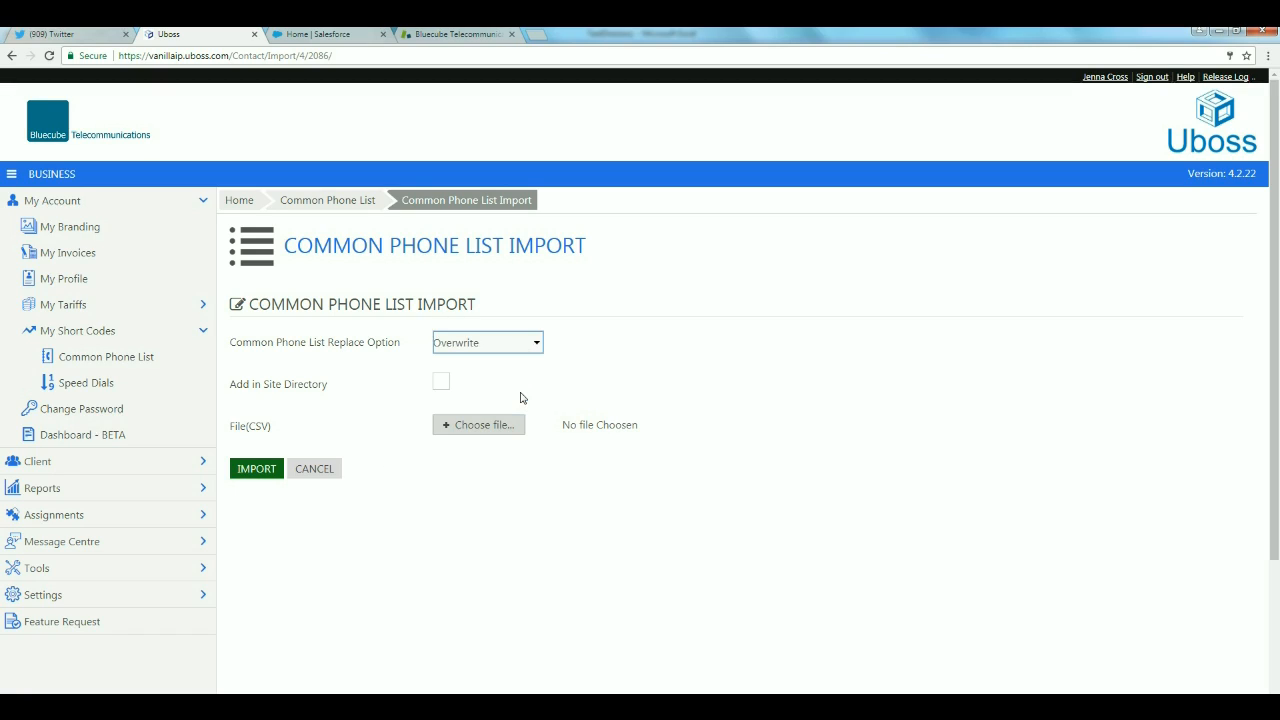
left_click(530, 343)
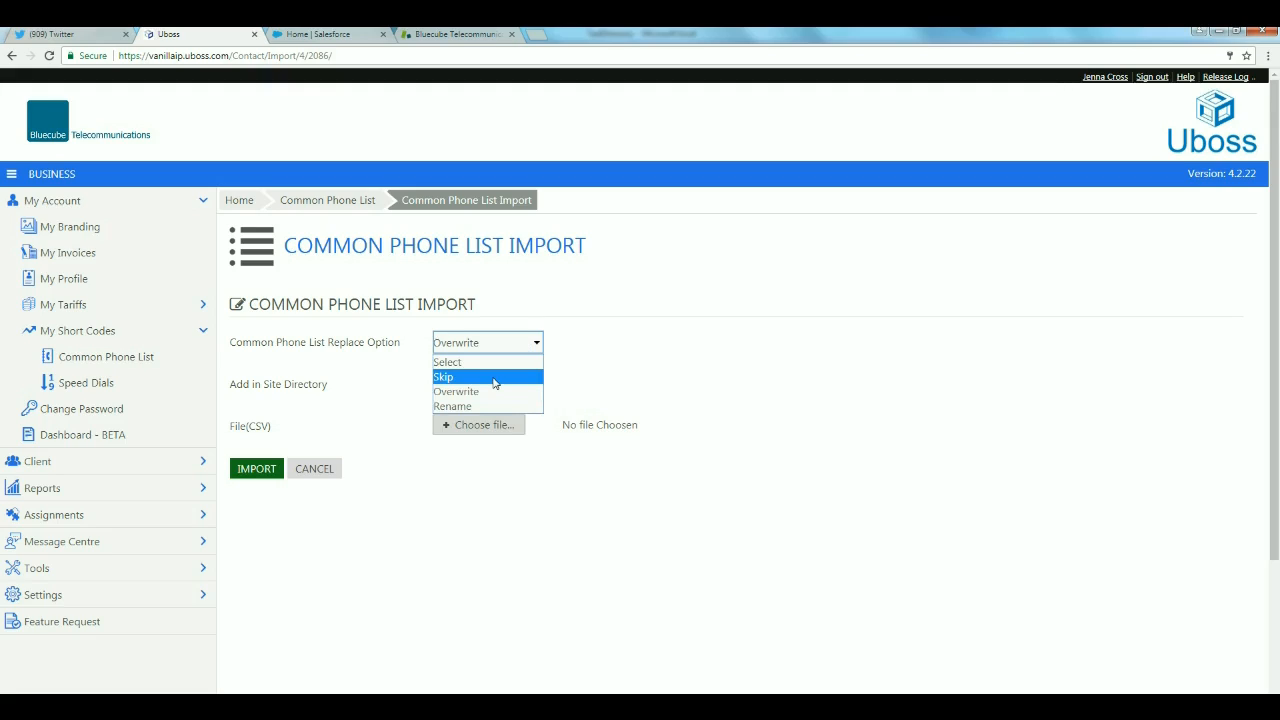
left_click(494, 380)
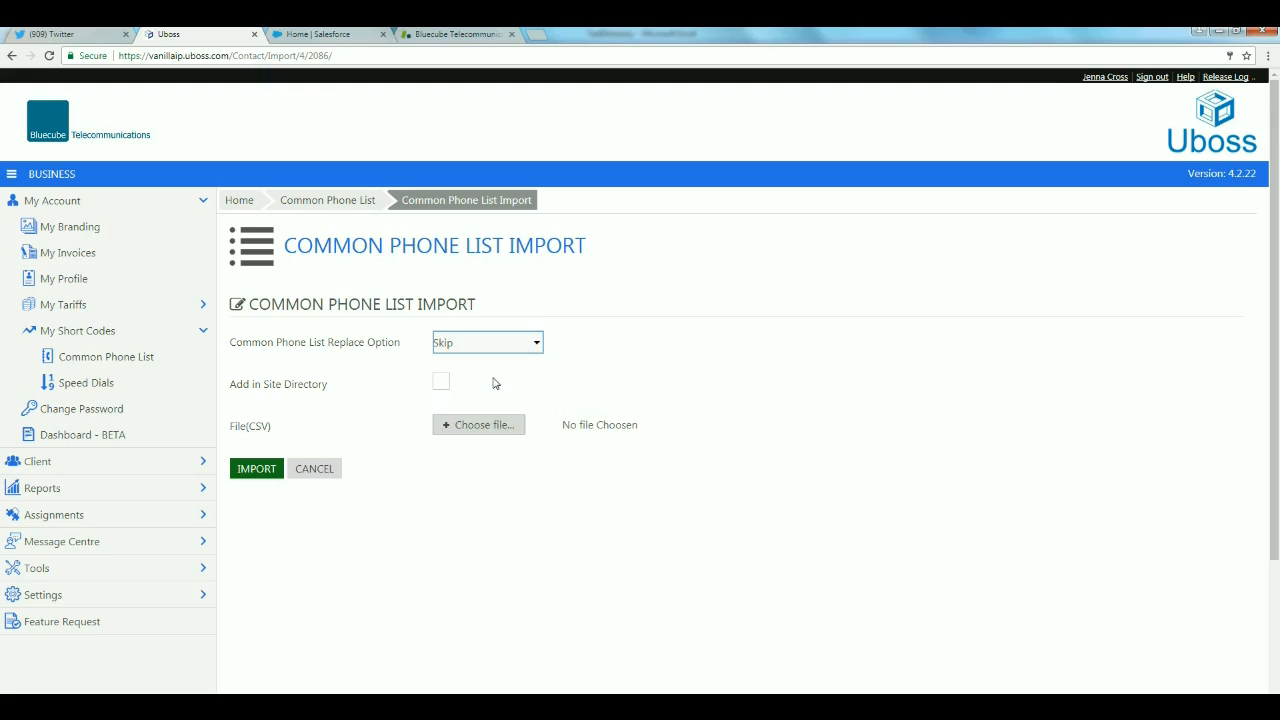
left_click(441, 384)
Choose TestDirectory.csv from Documents > Directorytest as the import file.
left_click(476, 425)
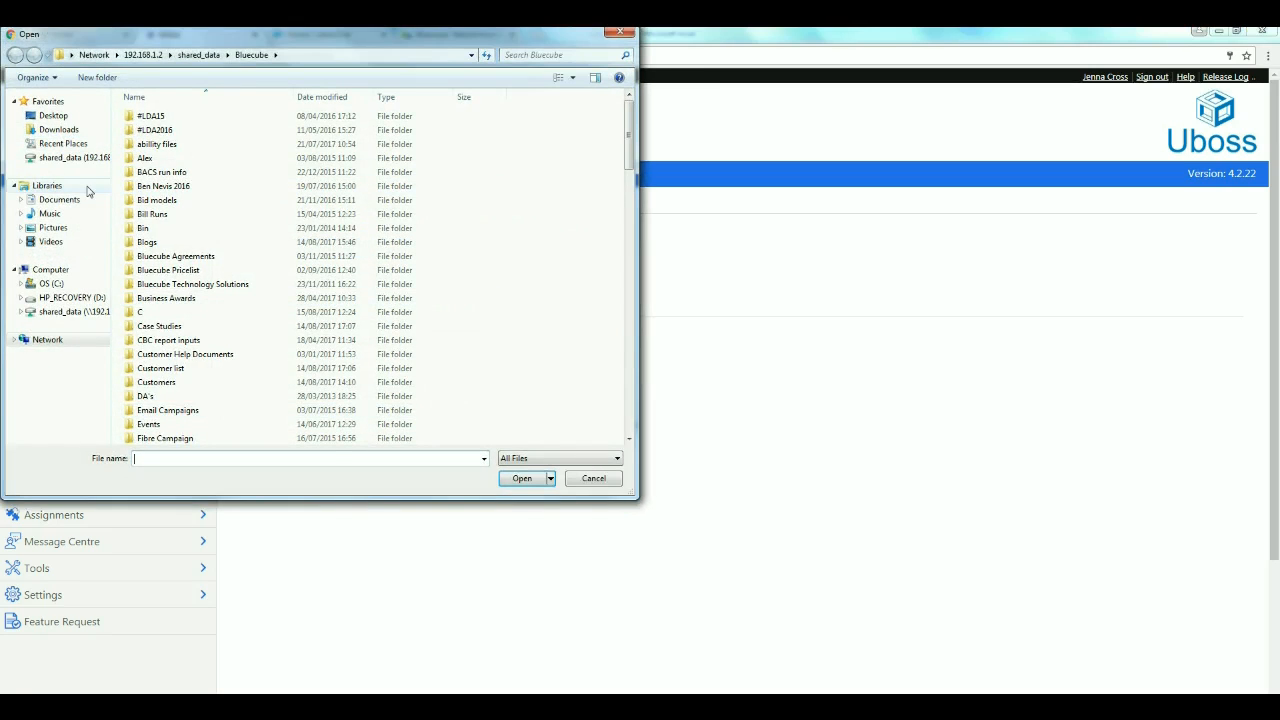
left_click(59, 199)
left_click(158, 167)
double_click(158, 167)
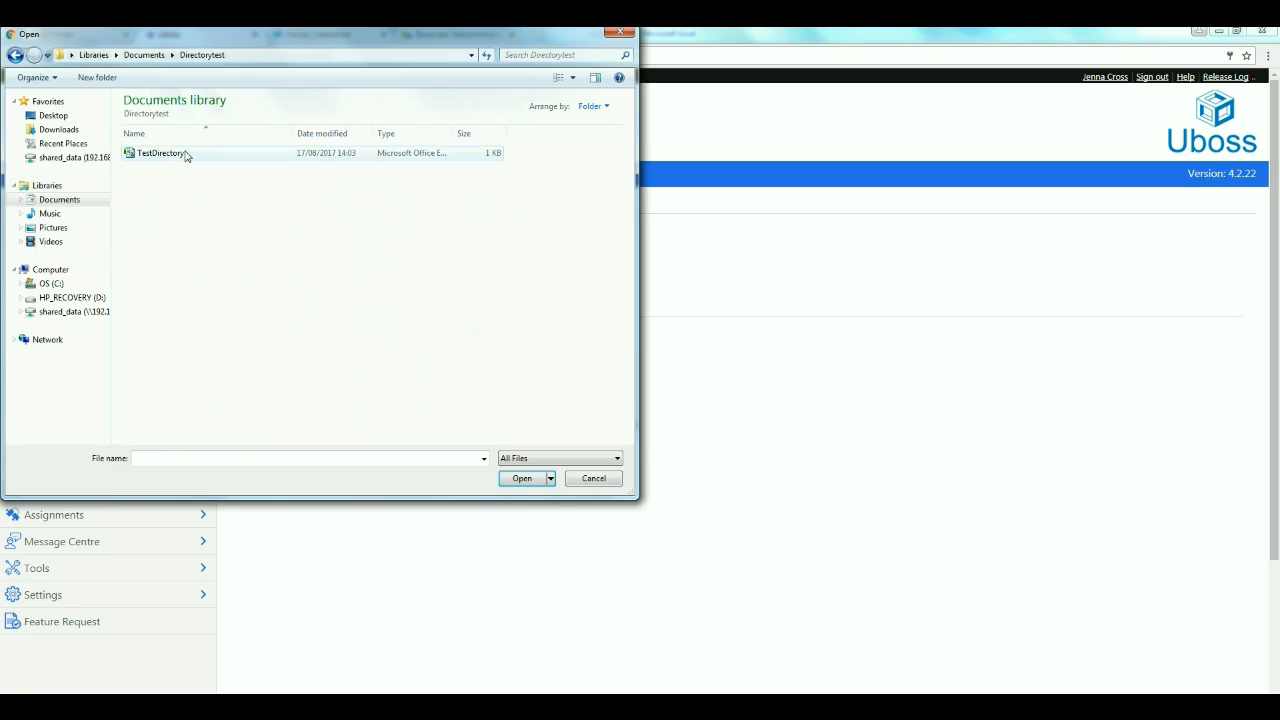
left_click(160, 157)
left_click(521, 478)
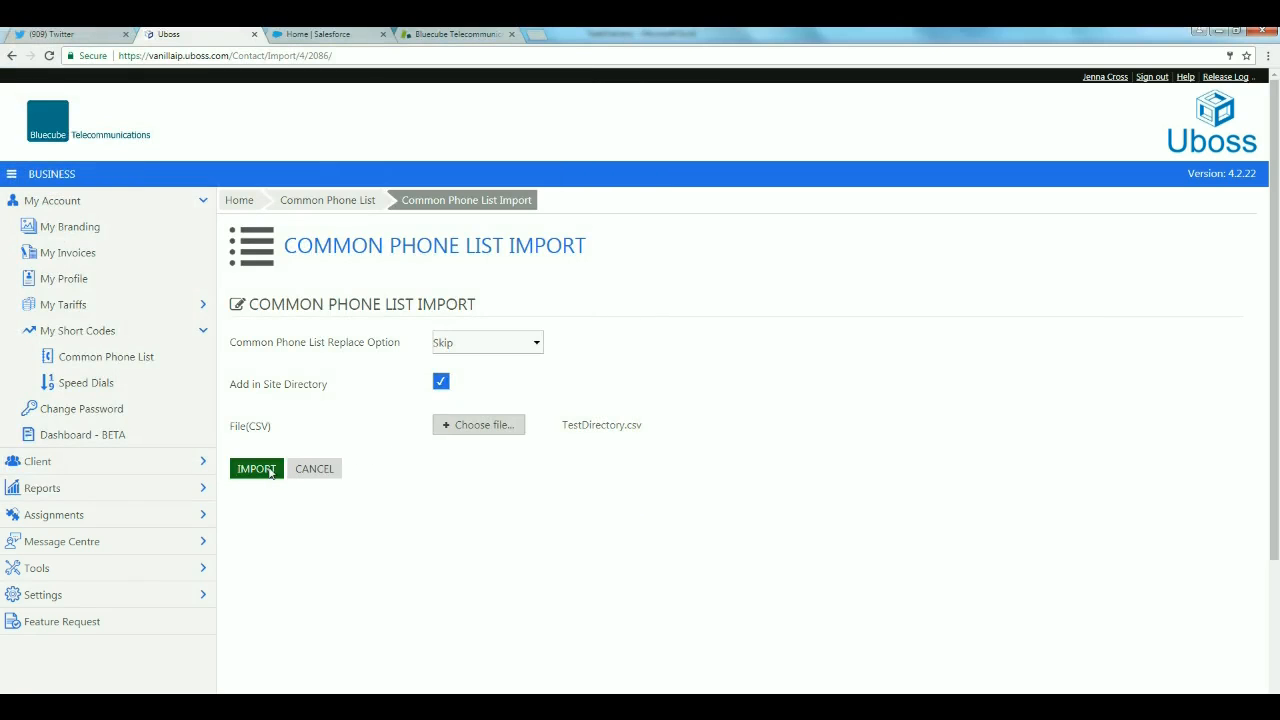
Import the CSV rows and save the contacts to the Common Phone List.
left_click(256, 468)
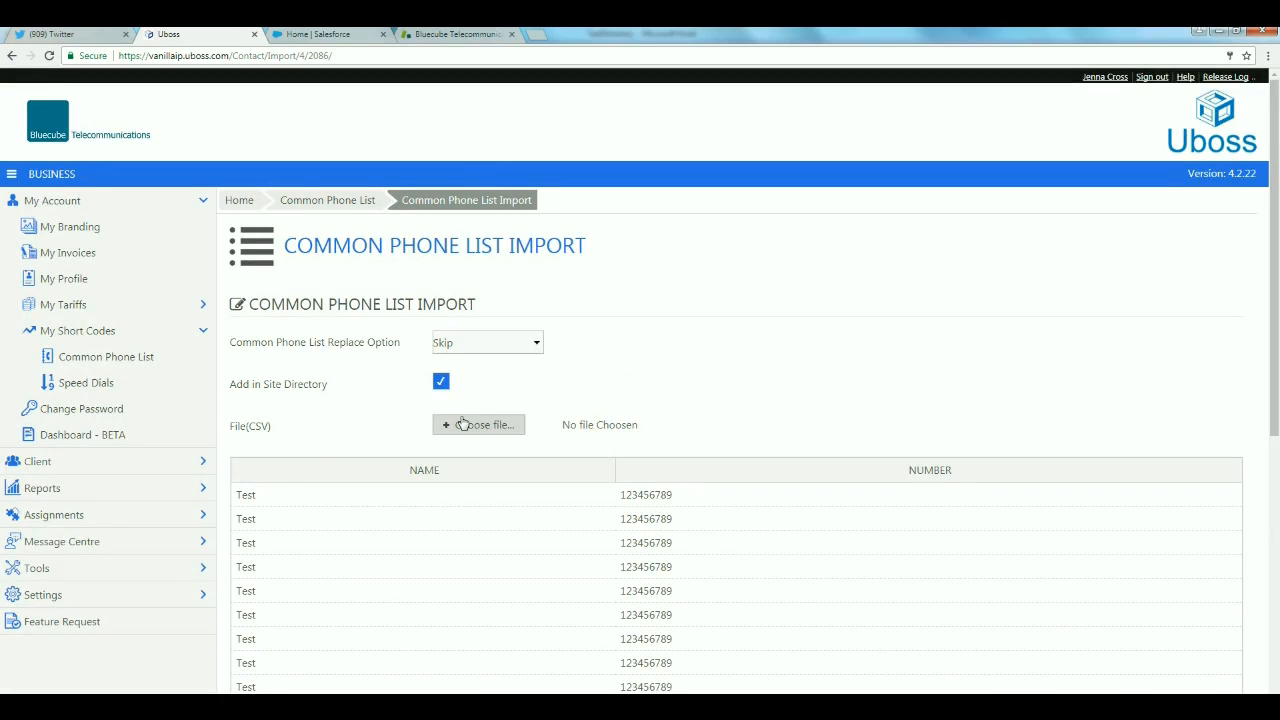
scroll(322, 463, "down", 10)
left_click(249, 603)
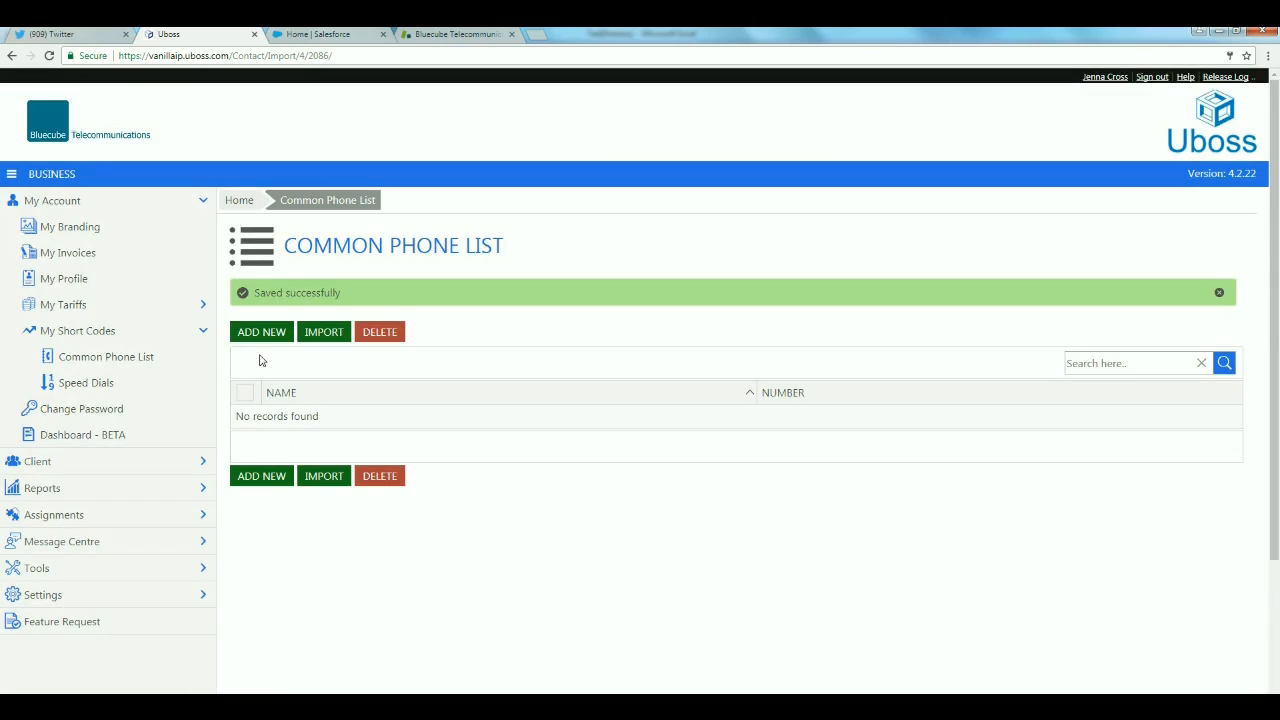
left_click(262, 332)
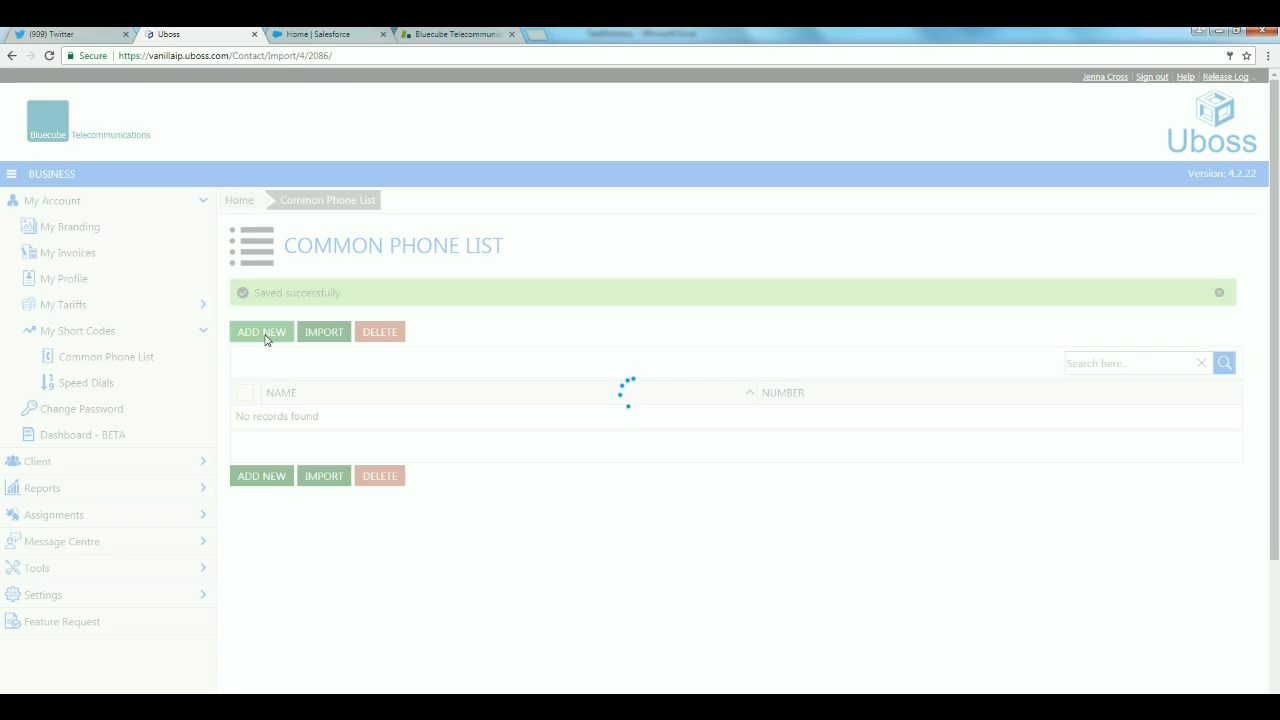
left_click(423, 303)
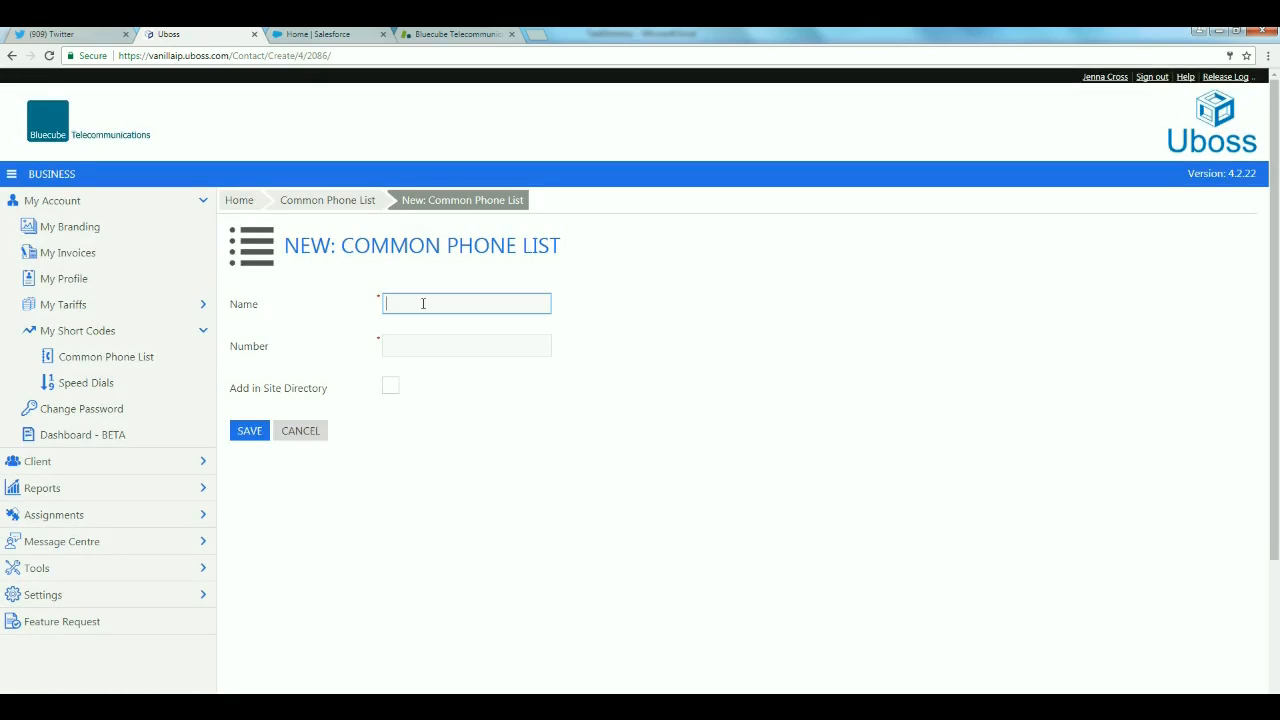
type("Je")
type("oop")
type("ss")
left_click(422, 344)
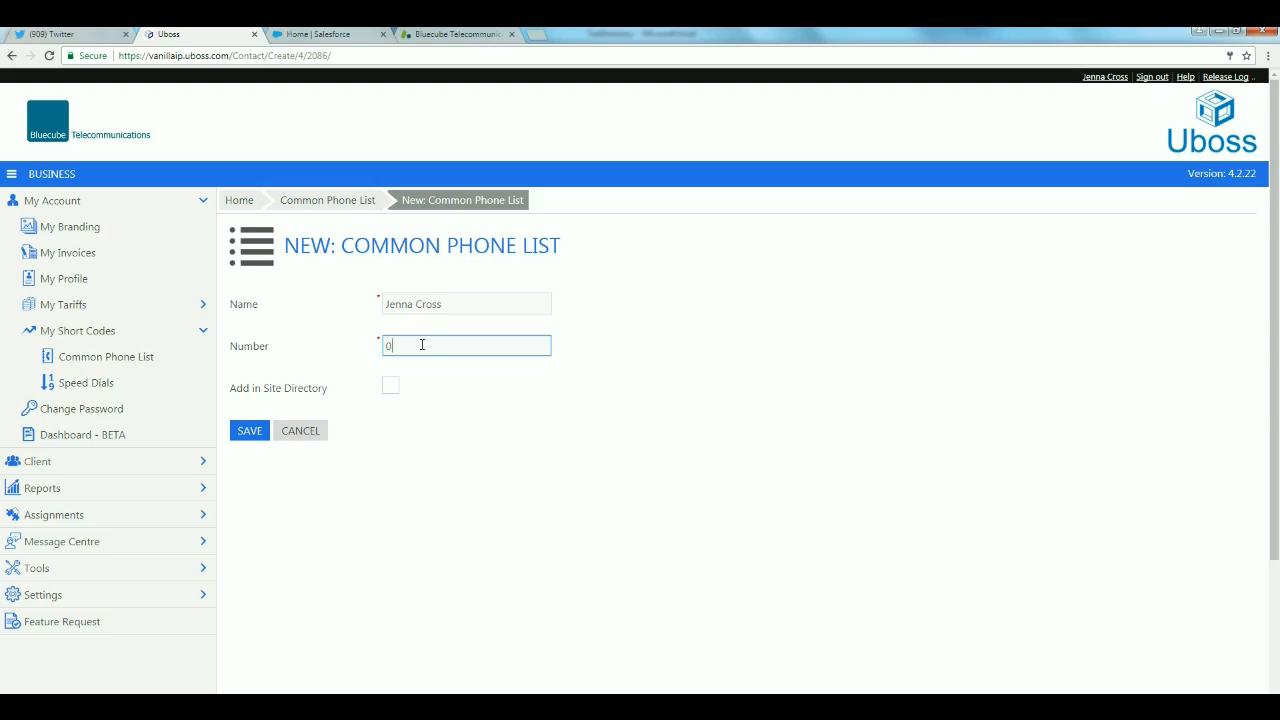
left_click(390, 386)
left_click(250, 431)
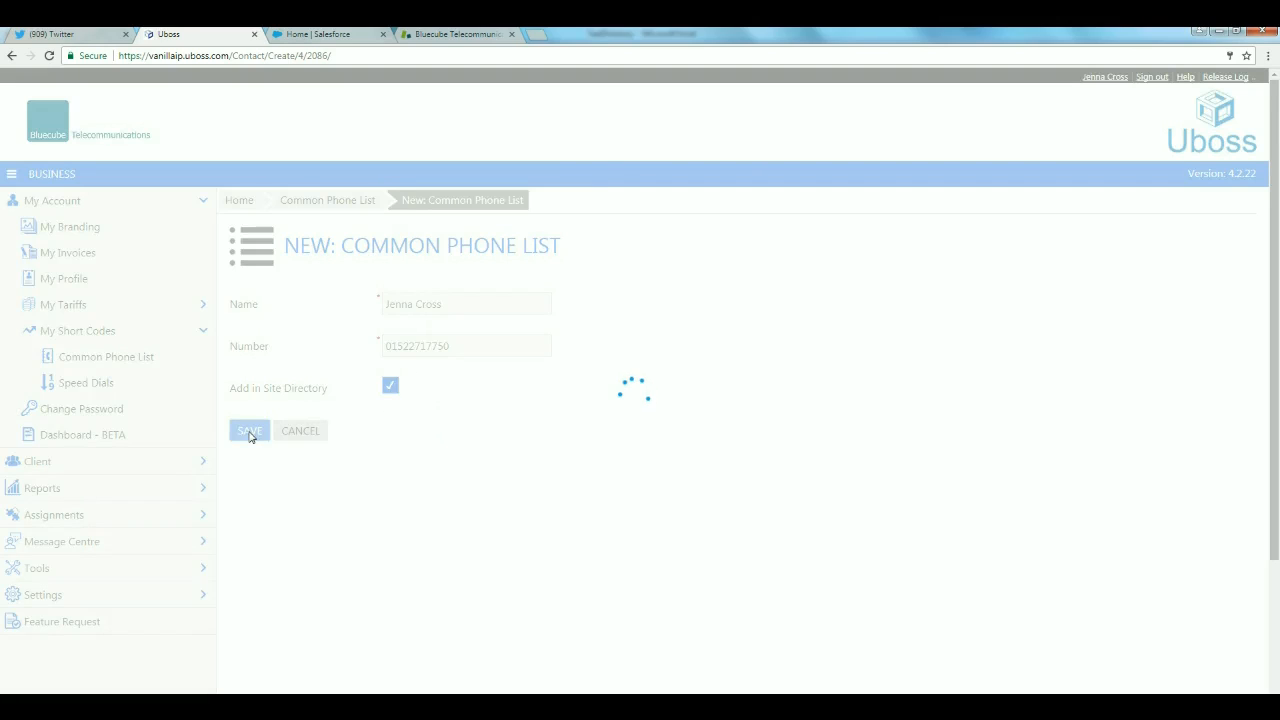